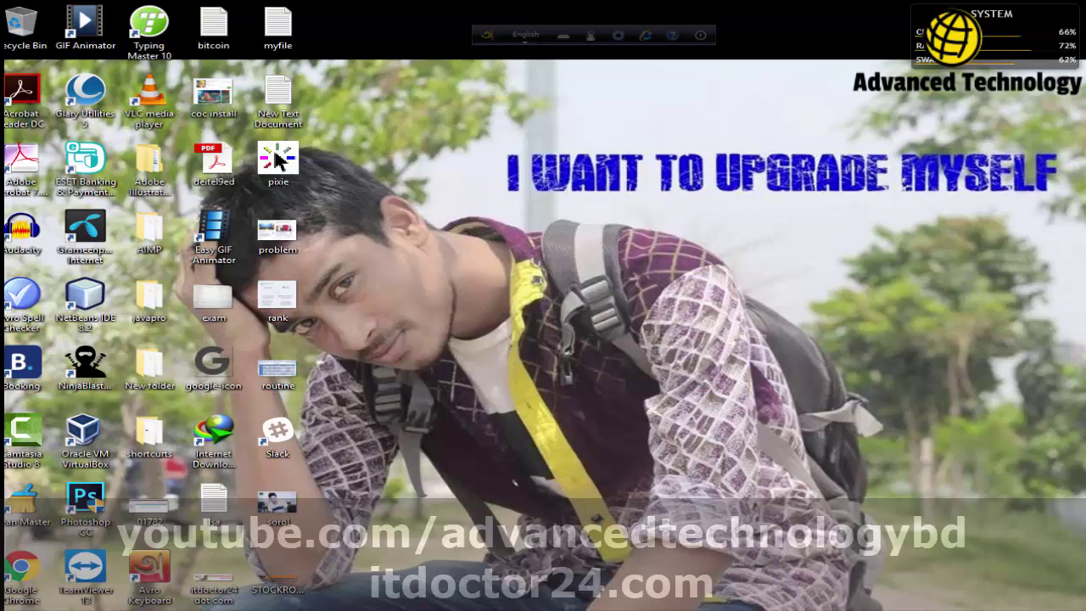
Bring Chrome forward and load docs.google.com to show the Google Docs recent documents list
left_click(460, 589)
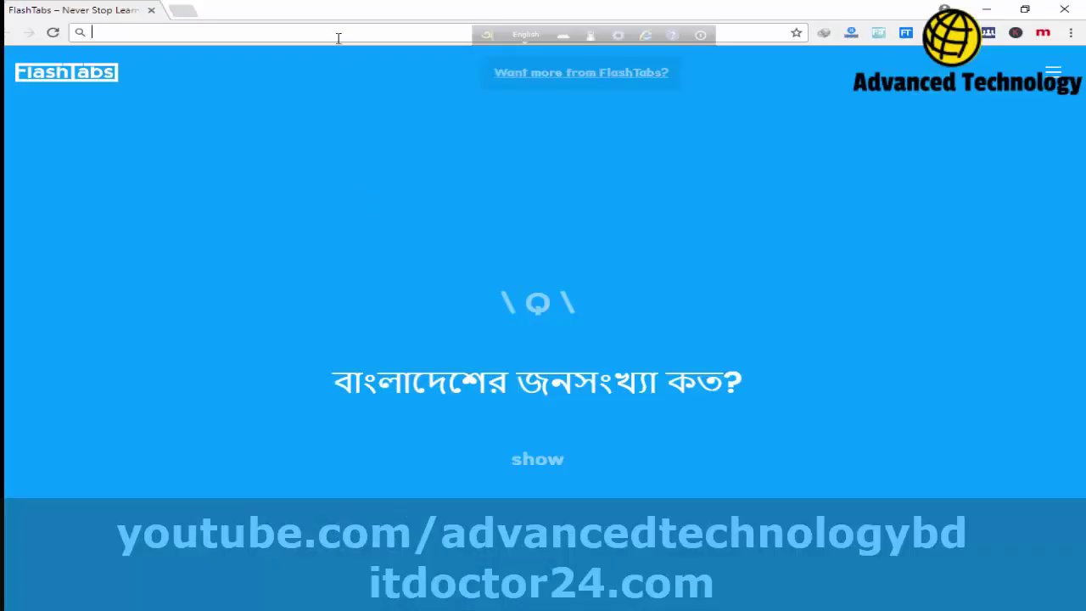
type("d")
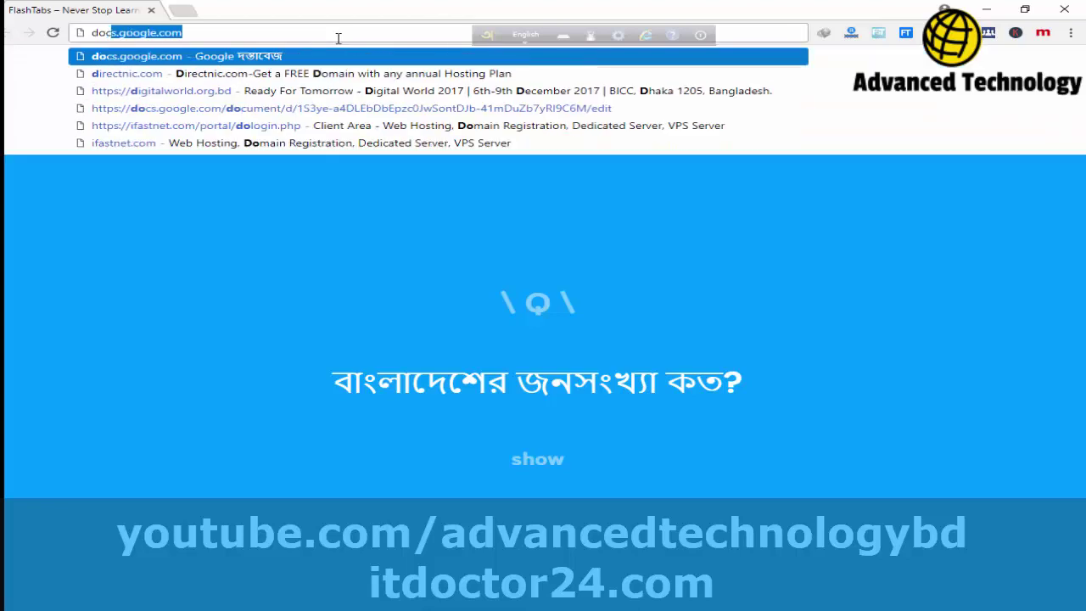
type("oc")
key("Return")
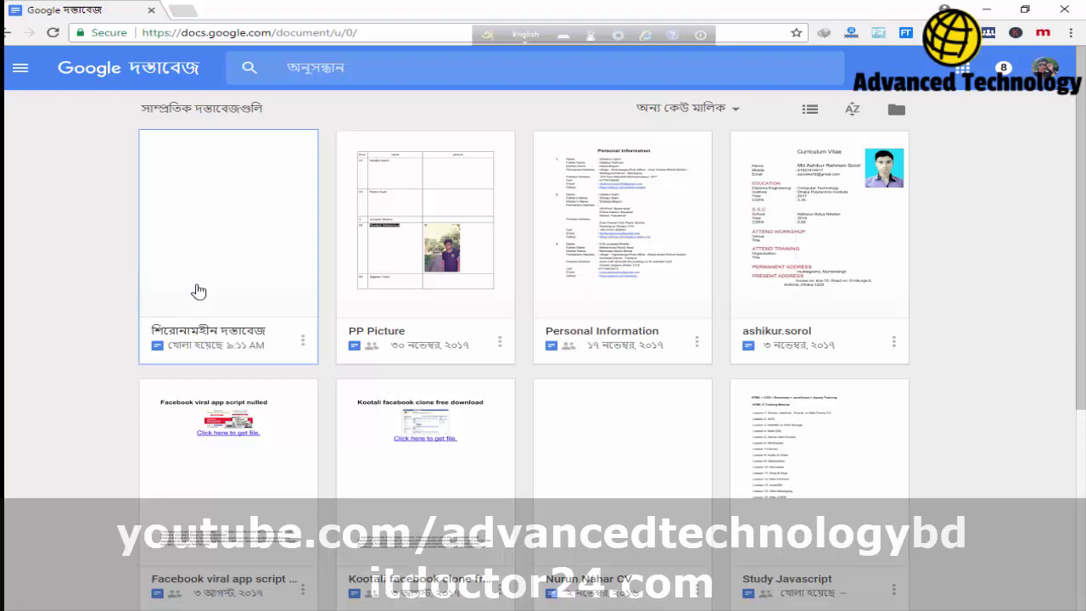
Open the Untitled document from the recent documents list
left_click(222, 234)
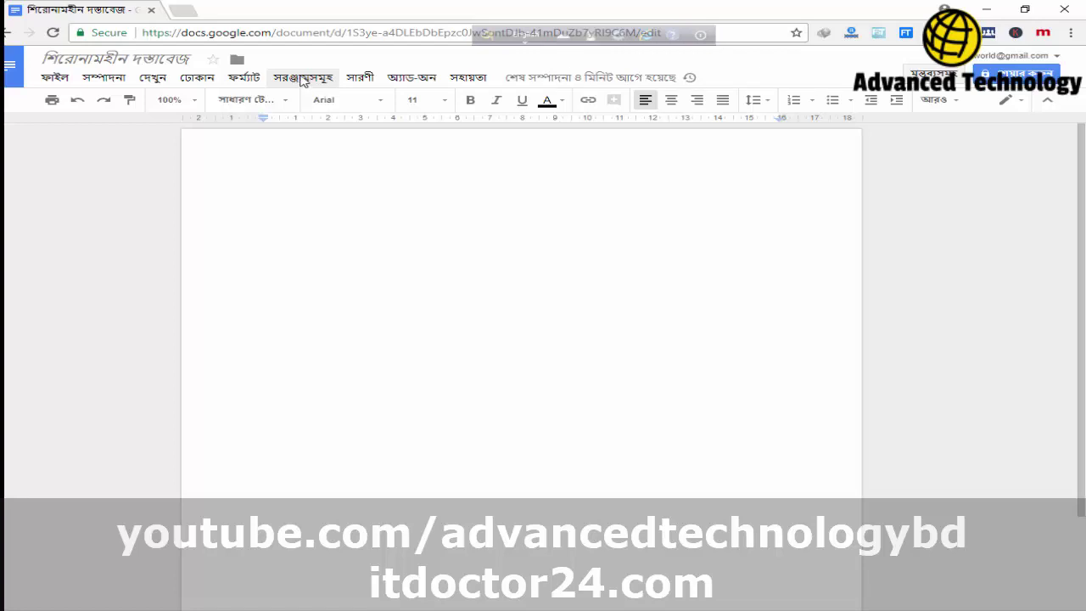
Enable Voice typing from the Tools menu, with Bengali as the dictation language
left_click(302, 79)
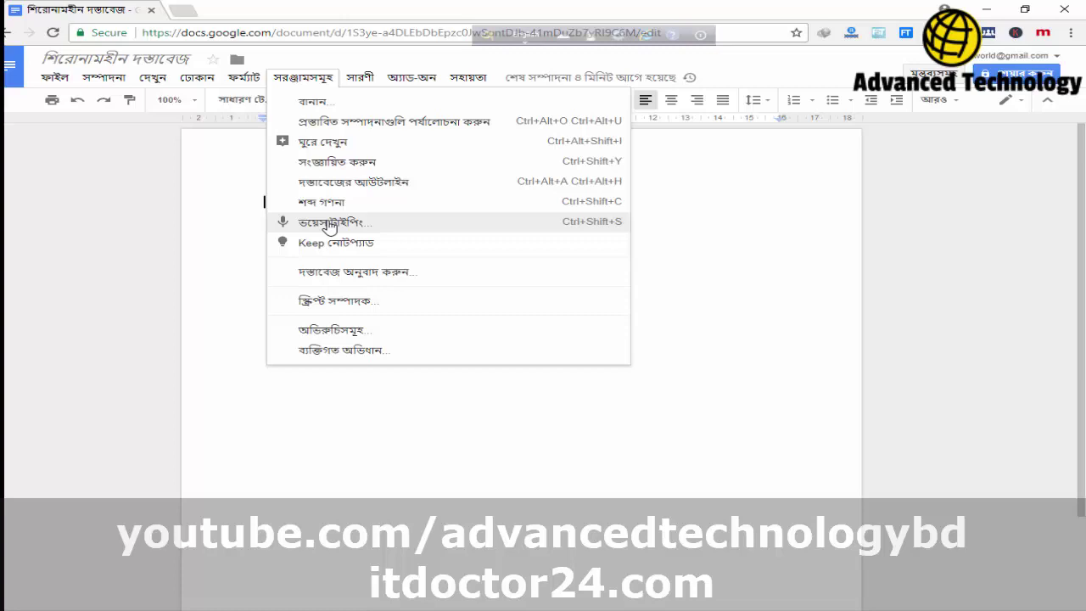
left_click(330, 224)
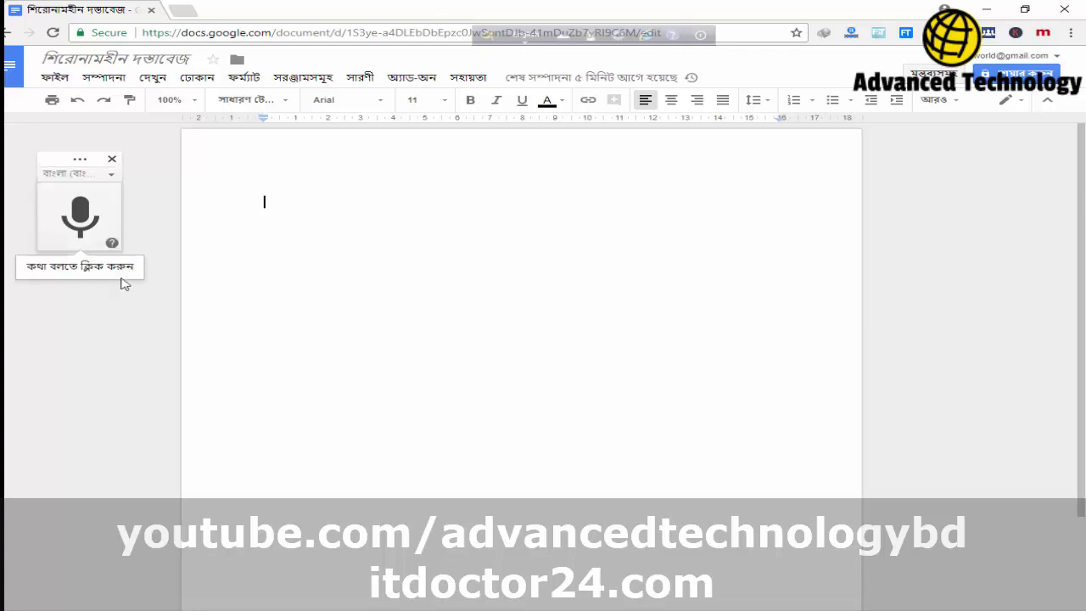
left_click(113, 176)
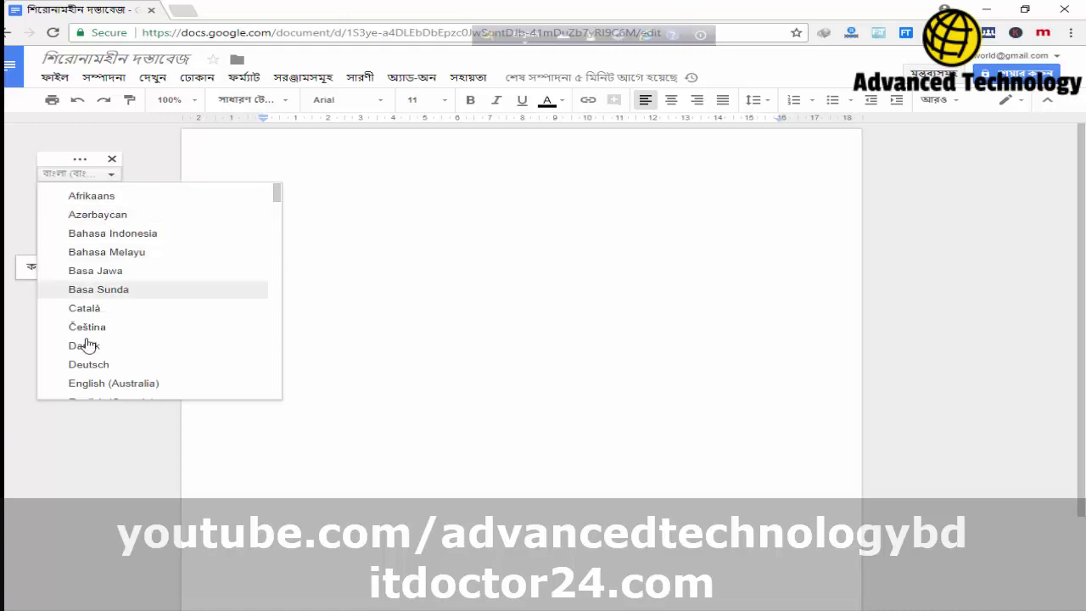
scroll(106, 344, "down", 3)
scroll(114, 342, "down", 2)
scroll(114, 344, "down", 2)
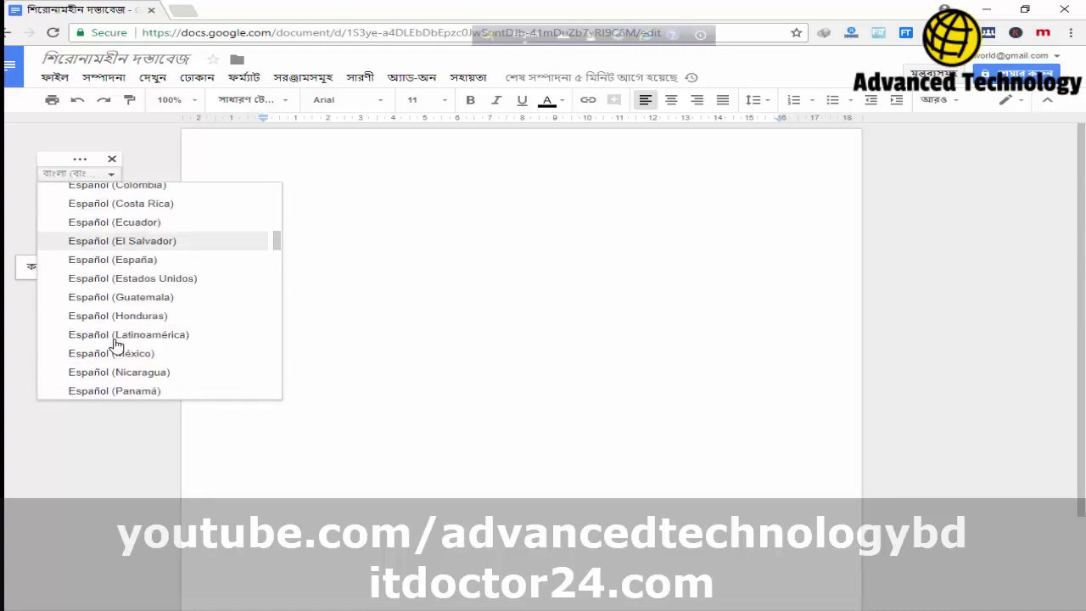
scroll(116, 345, "down", 3)
scroll(114, 342, "down", 5)
scroll(119, 345, "down", 5)
scroll(136, 340, "down", 5)
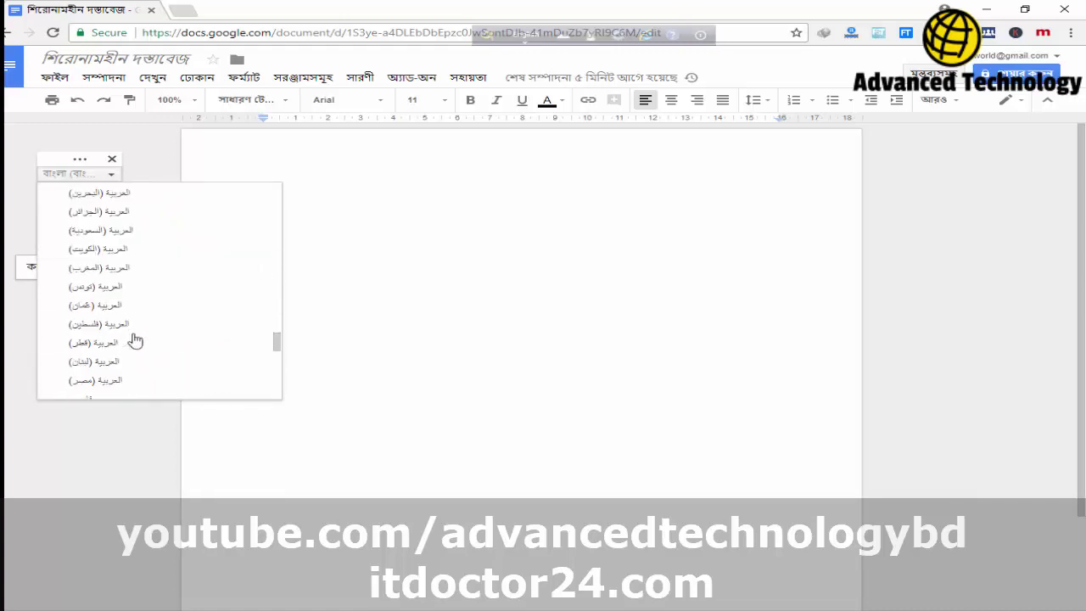
scroll(136, 339, "down", 5)
scroll(134, 340, "down", 3)
scroll(122, 291, "up", 2)
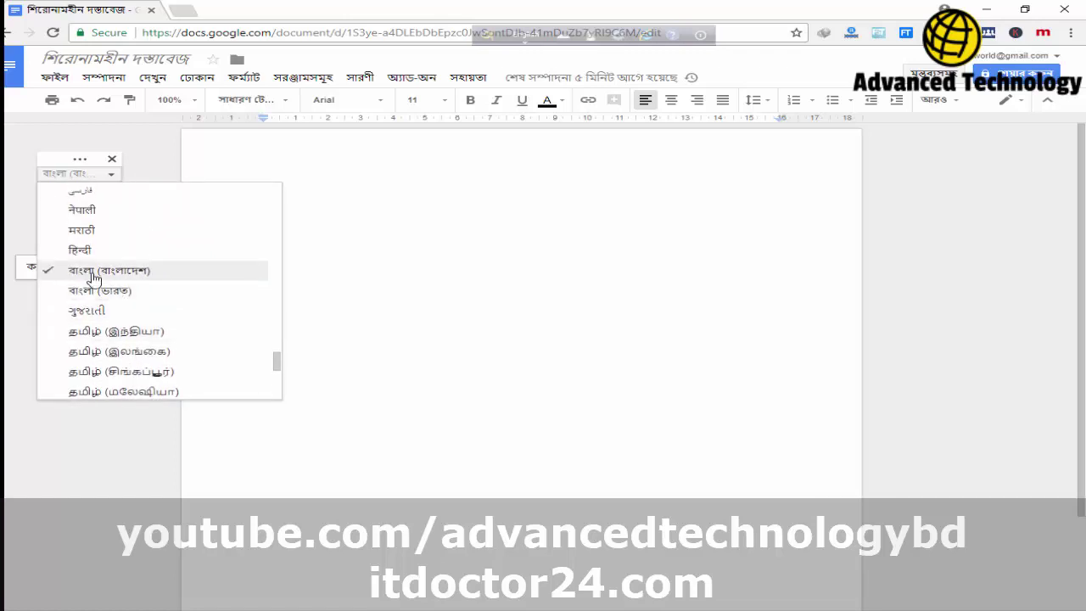
left_click(408, 230)
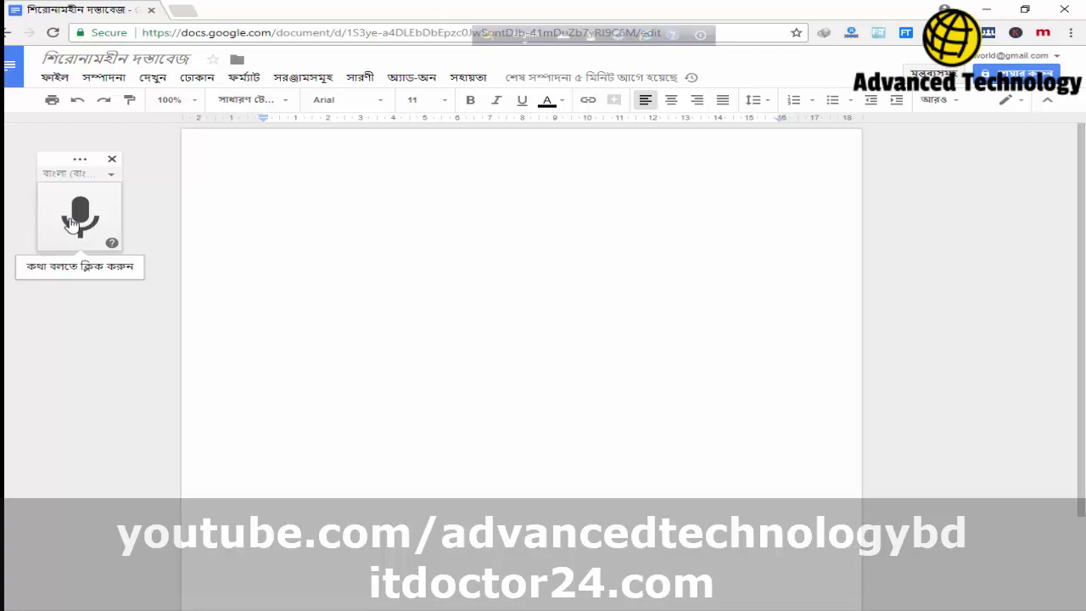
Dictate Bengali text beginning 'মাইক্রোফোন আইকনে ক্লিক করলেই', then turn the microphone off
left_click(73, 222)
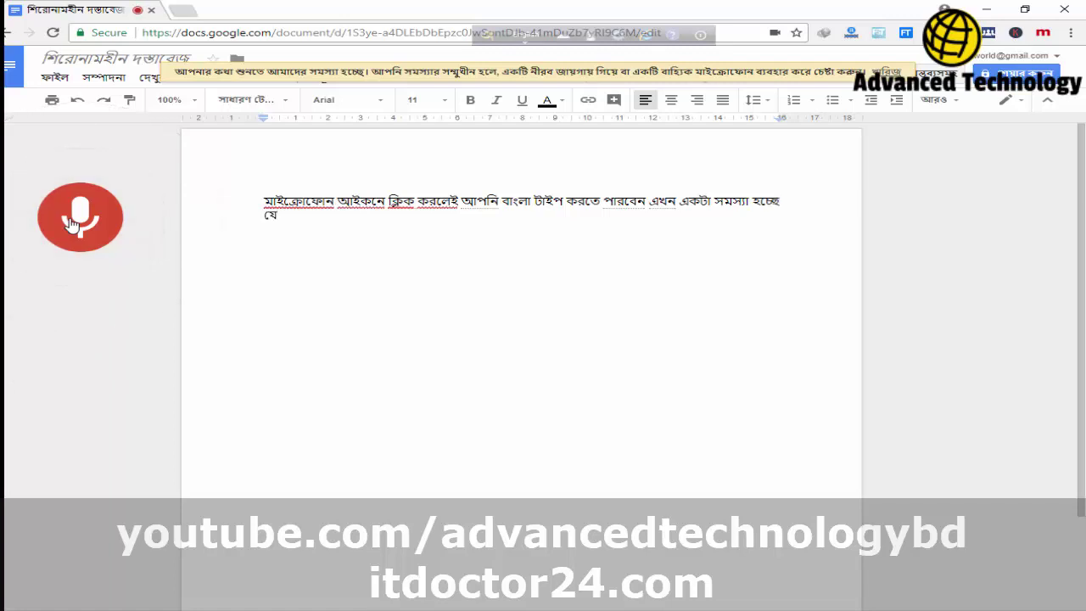
left_click(73, 225)
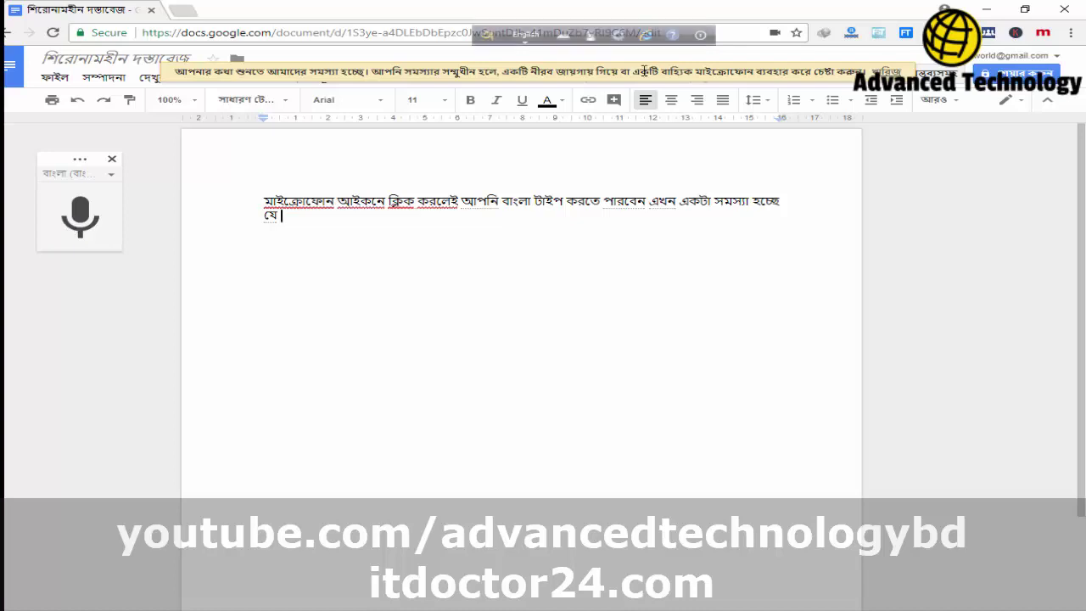
Switch input to Bengali and resume dictation at the end of line two
left_click(521, 34)
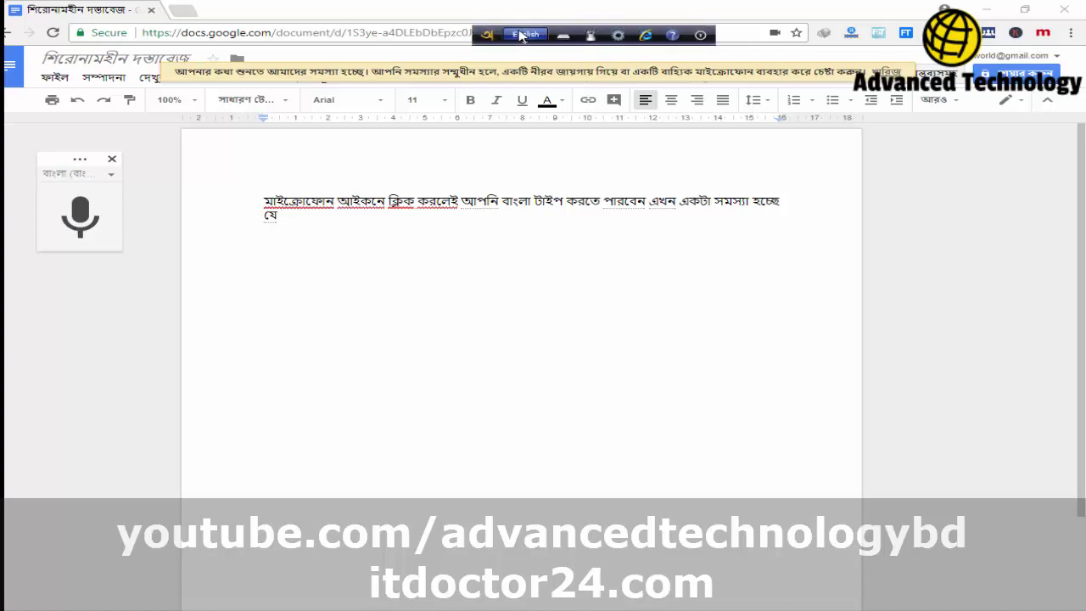
left_click(307, 217)
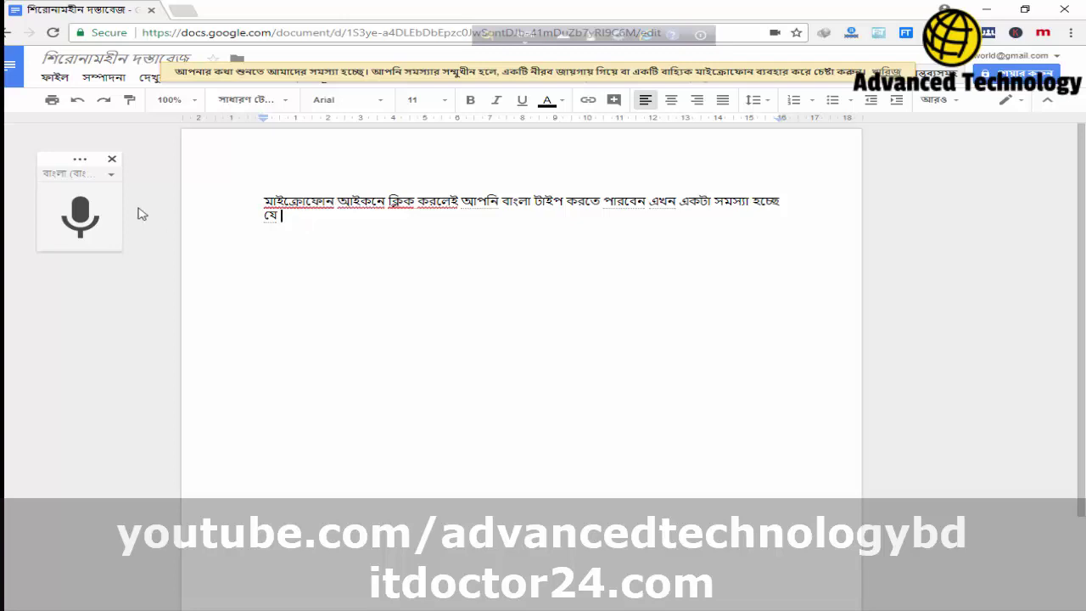
left_click(84, 213)
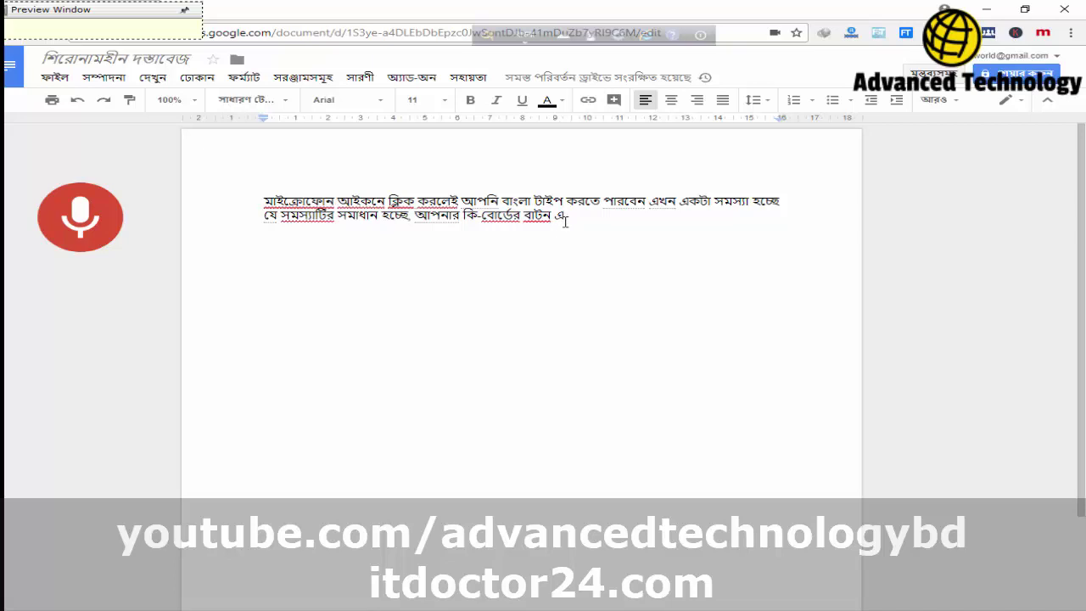
Delete the misheard 'বাটন এ' after 'আপনার কি-বোর্ডের' and stop voice typing
left_click_drag(565, 215, 525, 217)
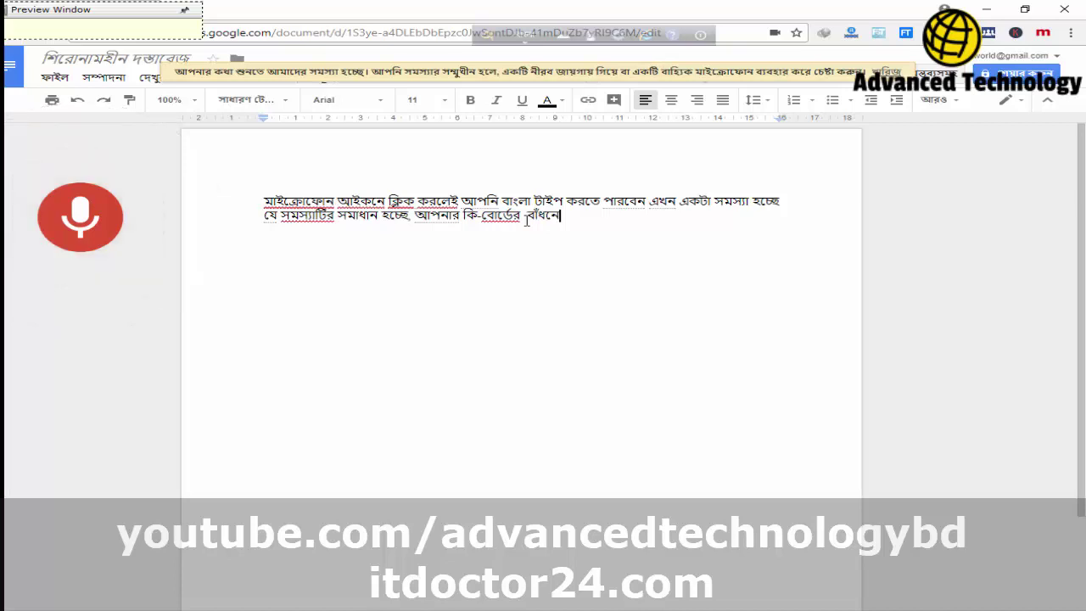
double_click(540, 218)
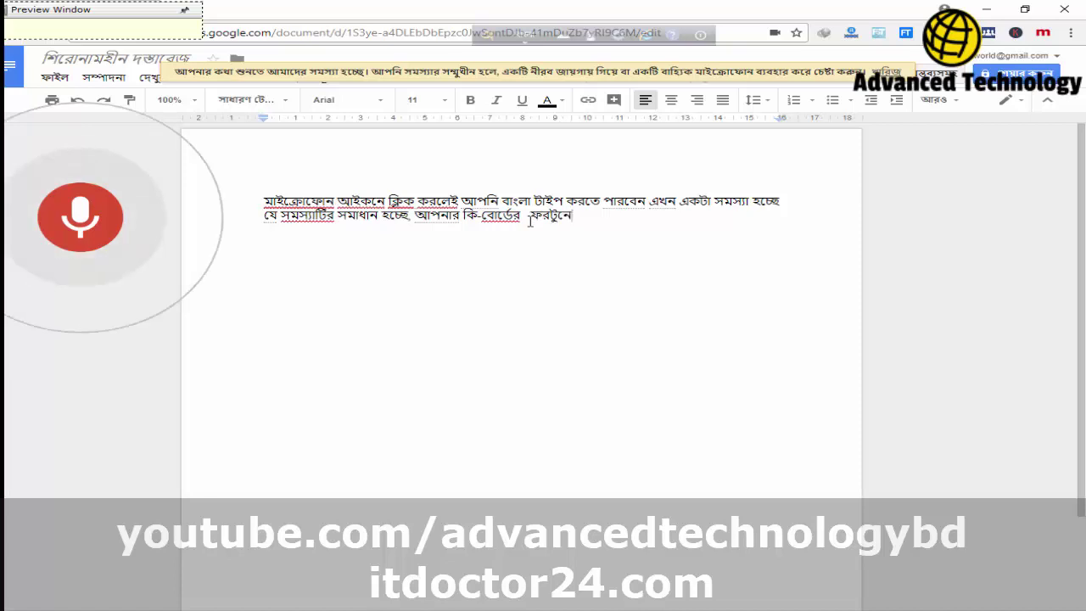
double_click(550, 216)
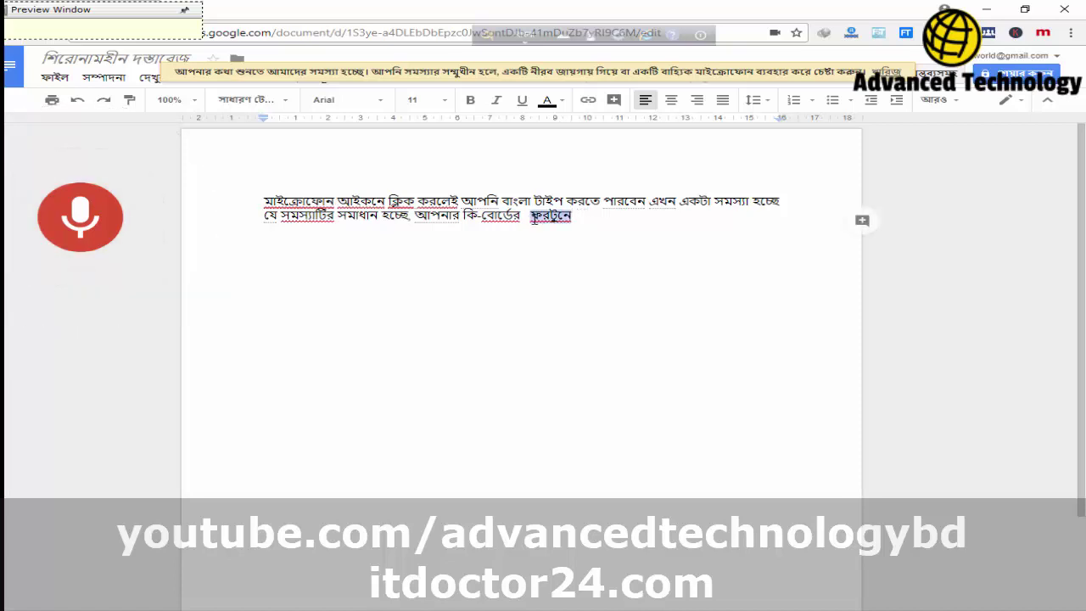
left_click(80, 225)
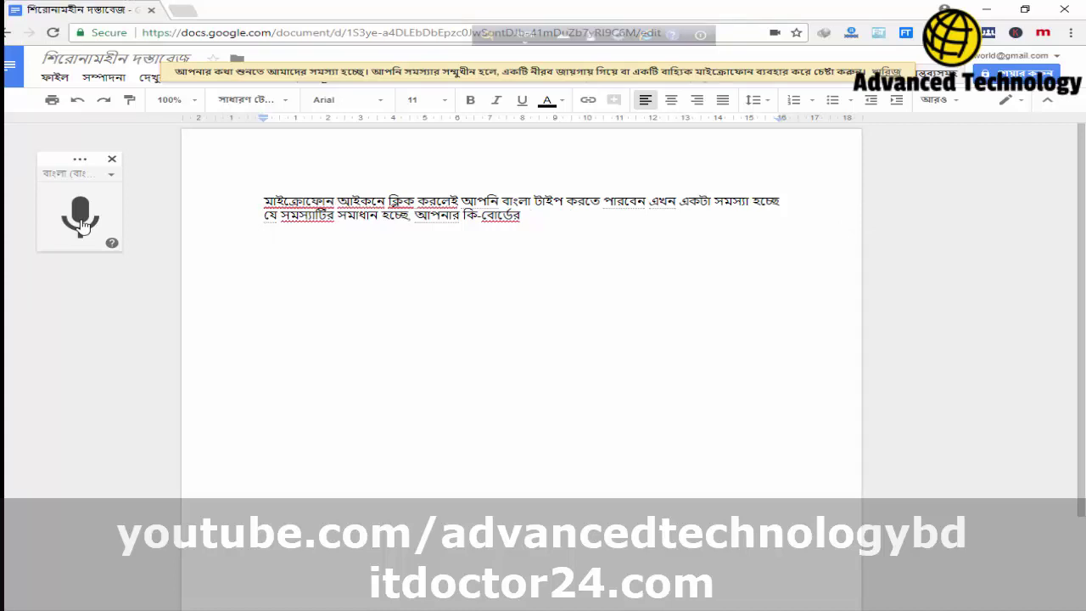
Restart voice typing and dictate more Bengali lines, up to 'আজকের ভিডিওটি দেখার জন্য'
left_click(81, 219)
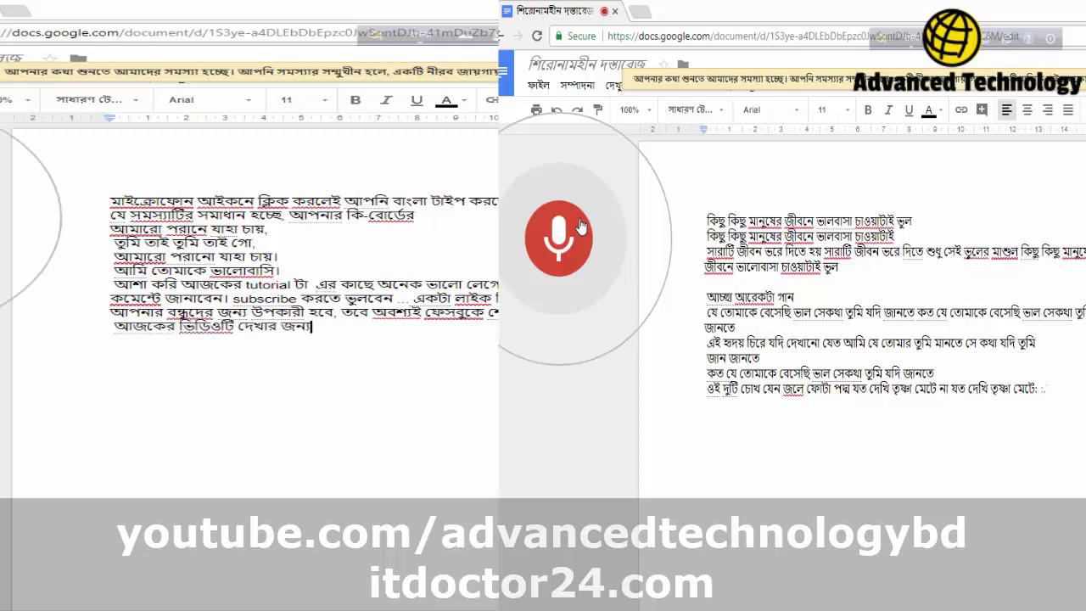
Add a new line, copy all the dictated Bengali text, and switch to the blank Word document
key("Return")
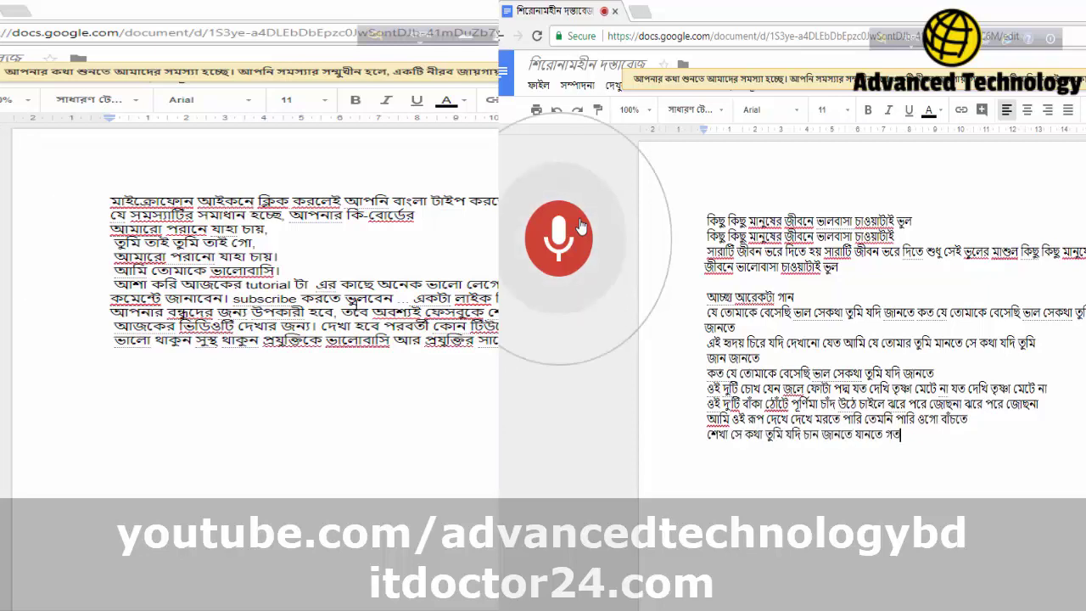
left_click_drag(378, 322, 112, 202)
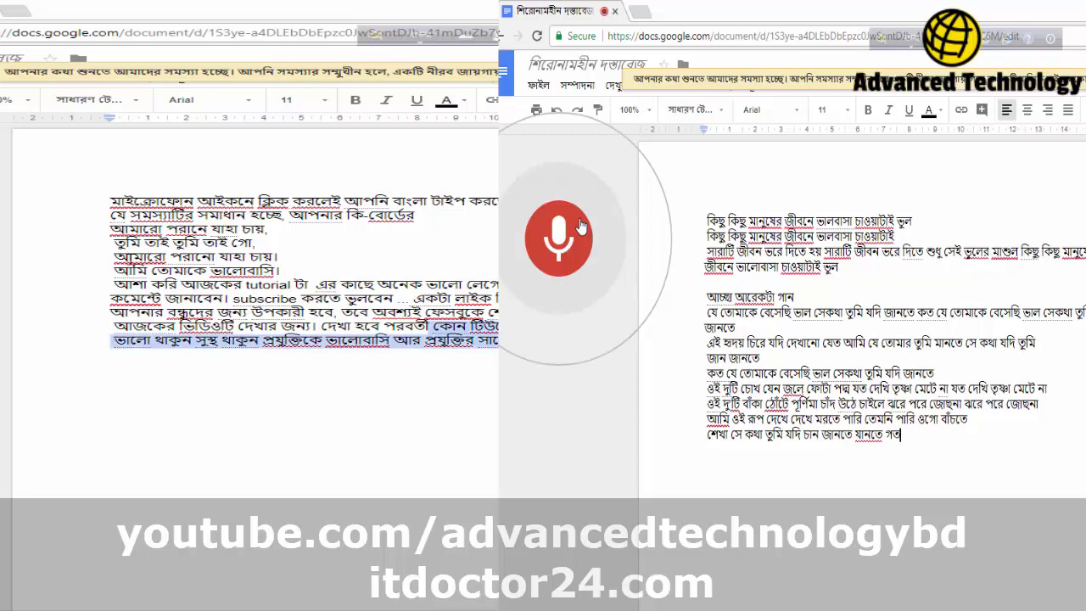
right_click(111, 208)
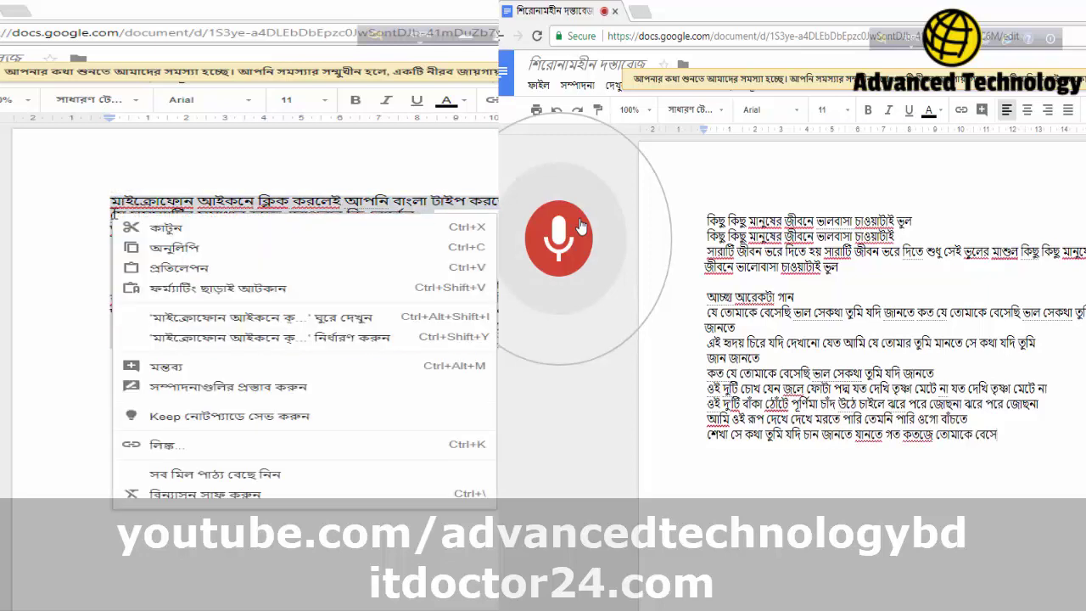
left_click(165, 249)
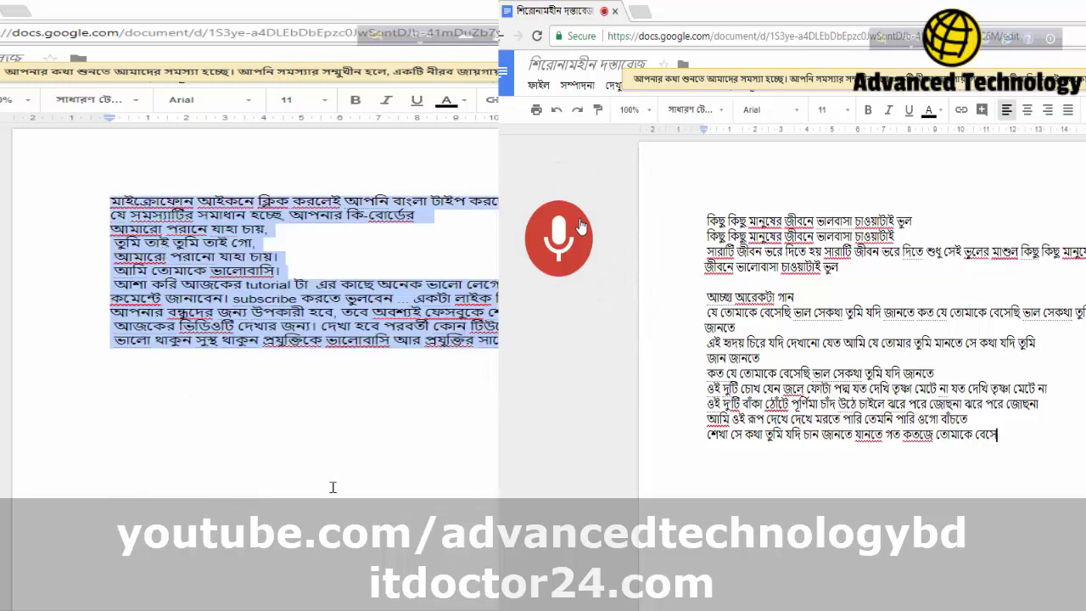
key("alt+Tab")
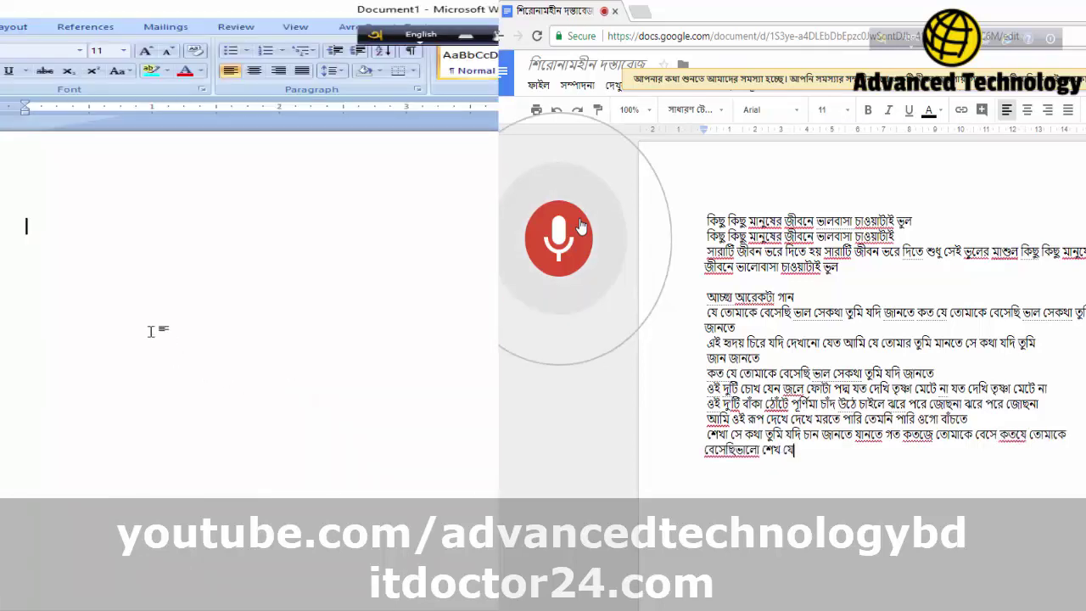
Paste the Bengali text into Word's Document1, stop voice typing in Docs, and return to Word
right_click(49, 229)
left_click(96, 270)
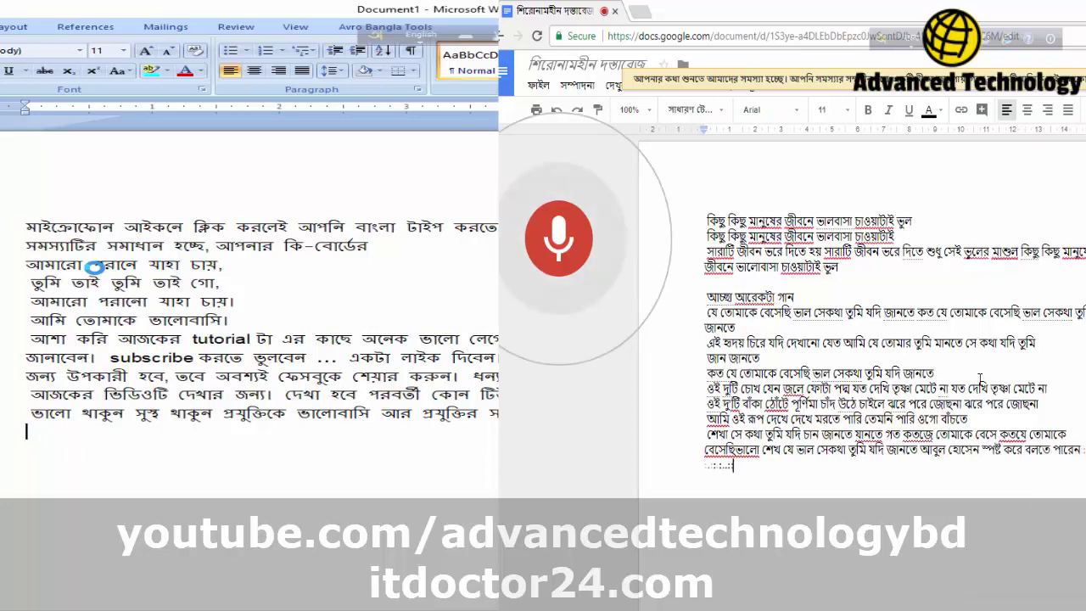
left_click(565, 228)
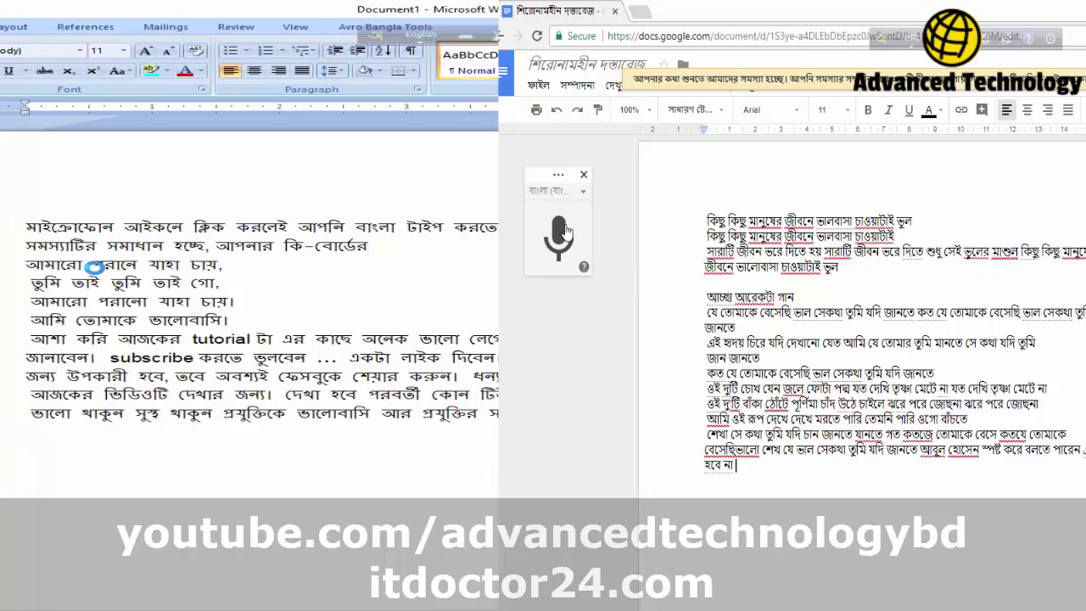
triple_click(936, 456)
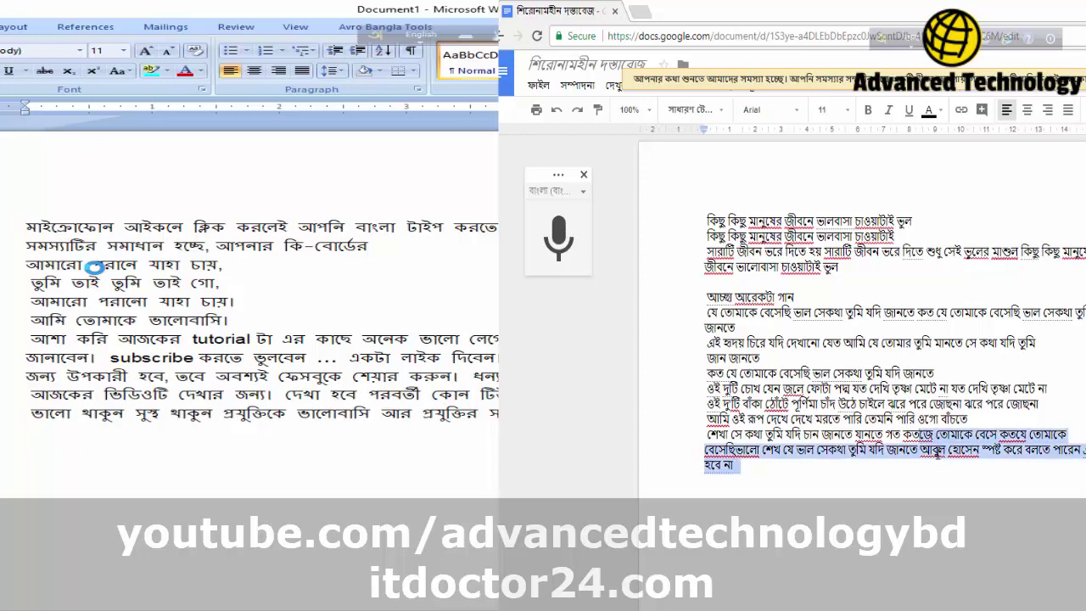
key("alt+Tab")
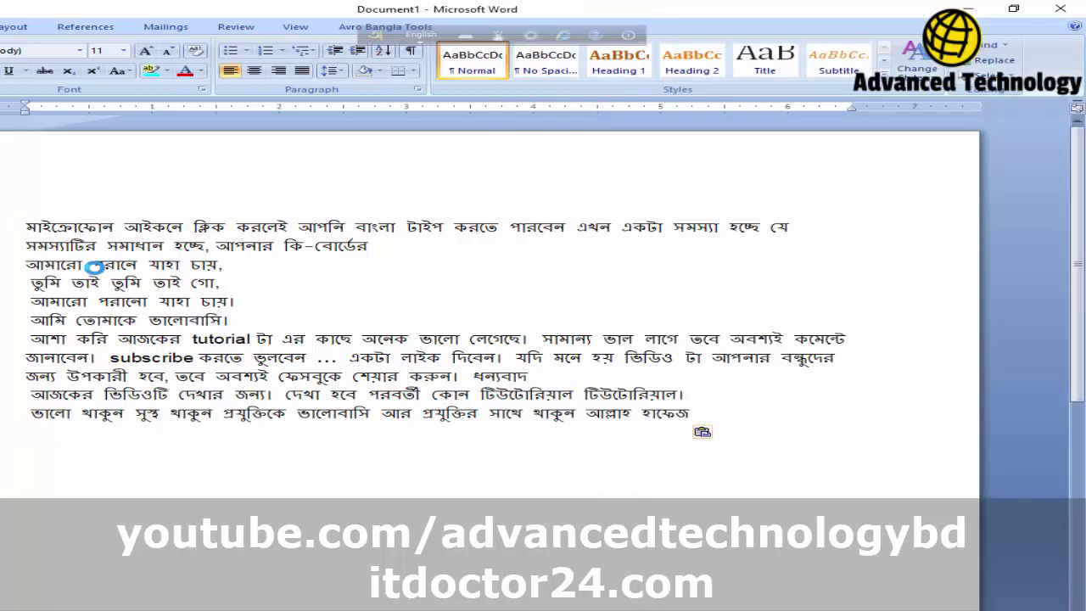